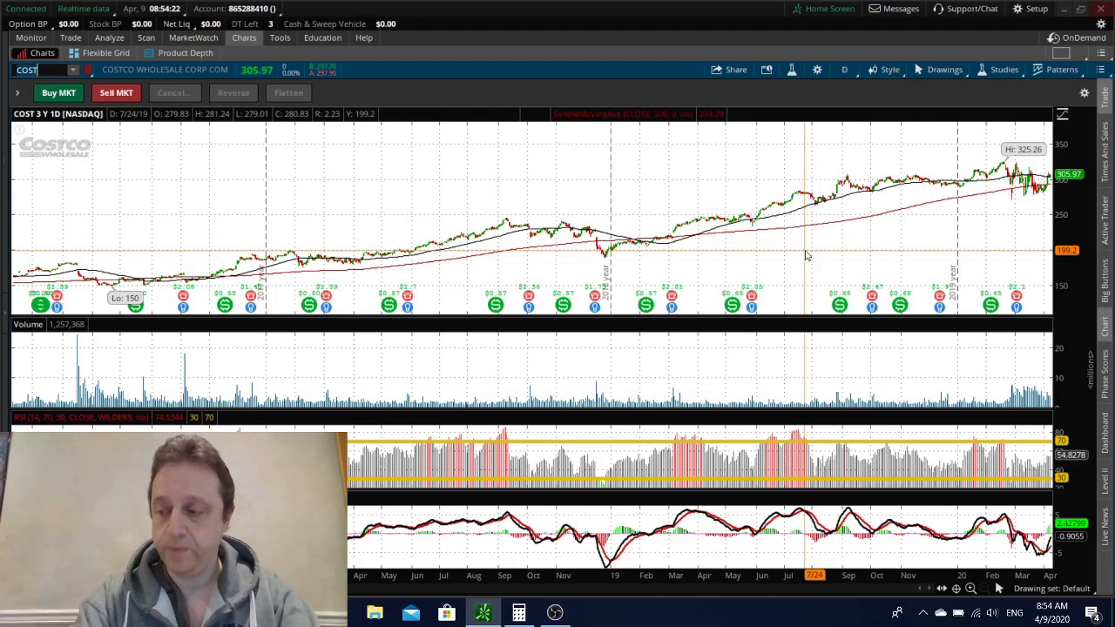
Replace the COST chart with the chart for Tesla, symbol TSLA.
{"action": "key", "text": "BackSpace"}
{"action": "key", "text": "BackSpace"}
{"action": "key", "text": "BackSpace"}
{"action": "key", "text": "BackSpace"}
{"action": "type", "text": "TSLA"}
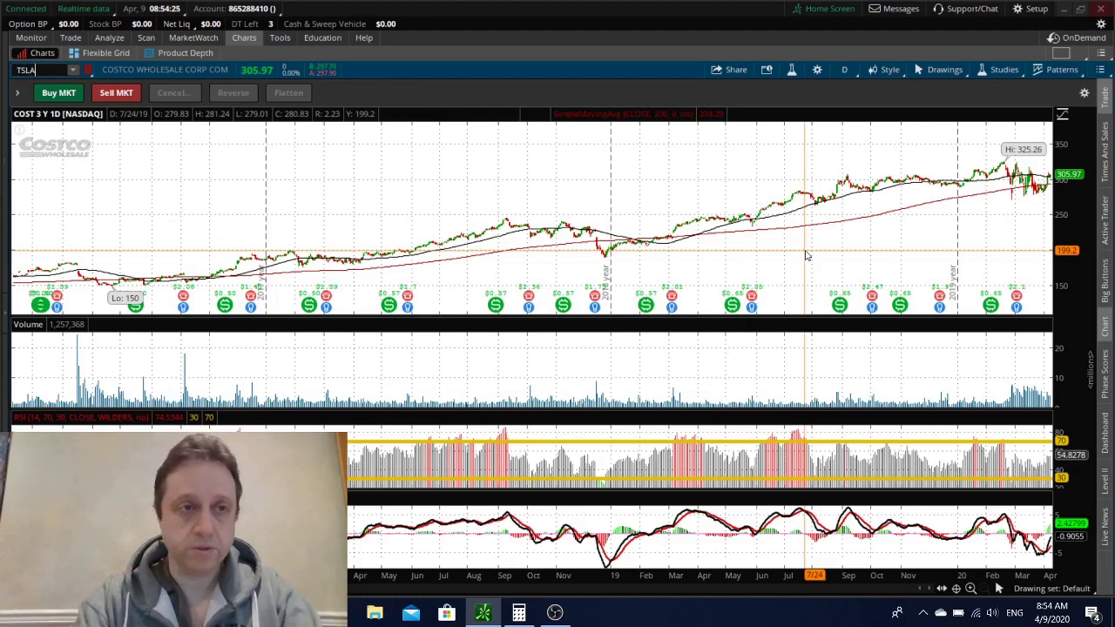
{"action": "key", "text": "Return"}
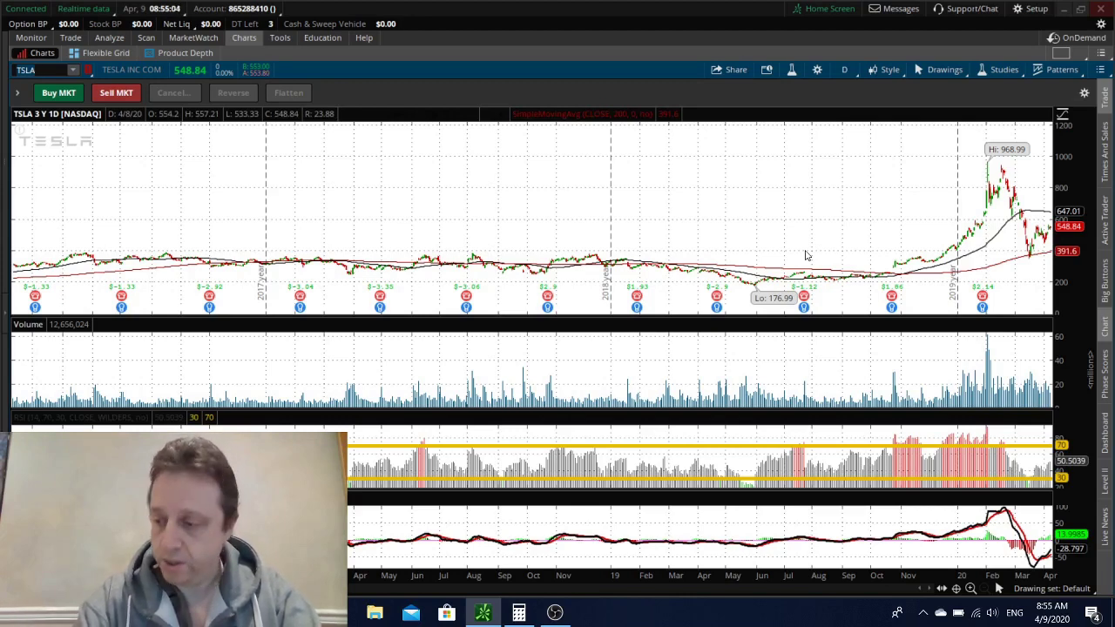
Bring up the Walt Disney chart (DIS), followed by the Starbucks chart (SBUX).
{"action": "type", "text": "DIS"}
{"action": "key", "text": "Return"}
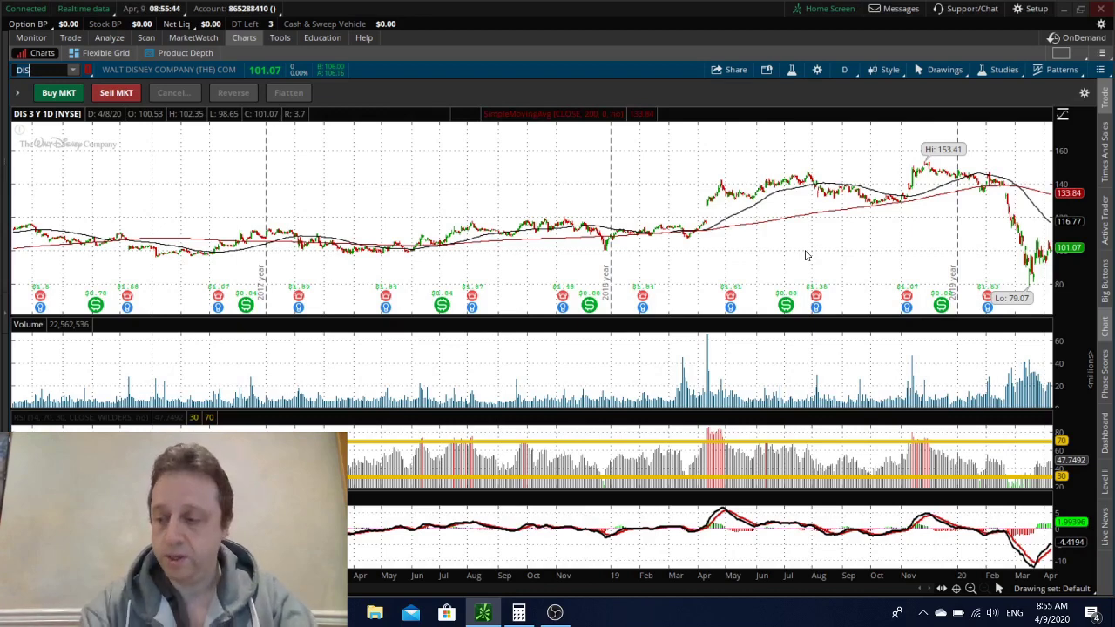
{"action": "key", "text": "BackSpace"}
{"action": "key", "text": "BackSpace"}
{"action": "key", "text": "BackSpace"}
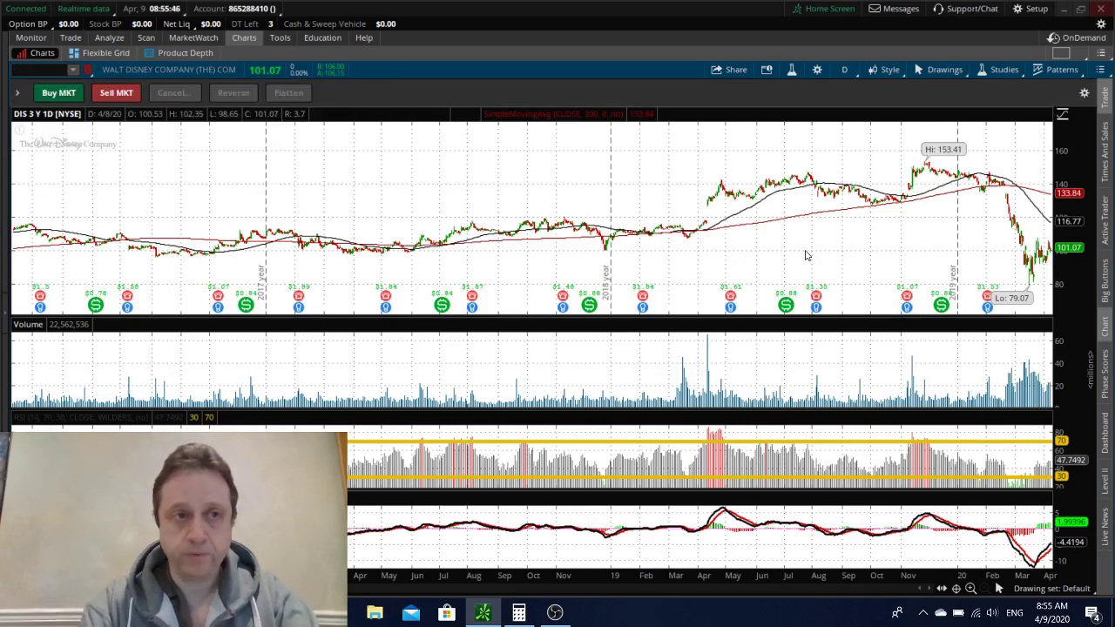
{"action": "type", "text": "SBUX"}
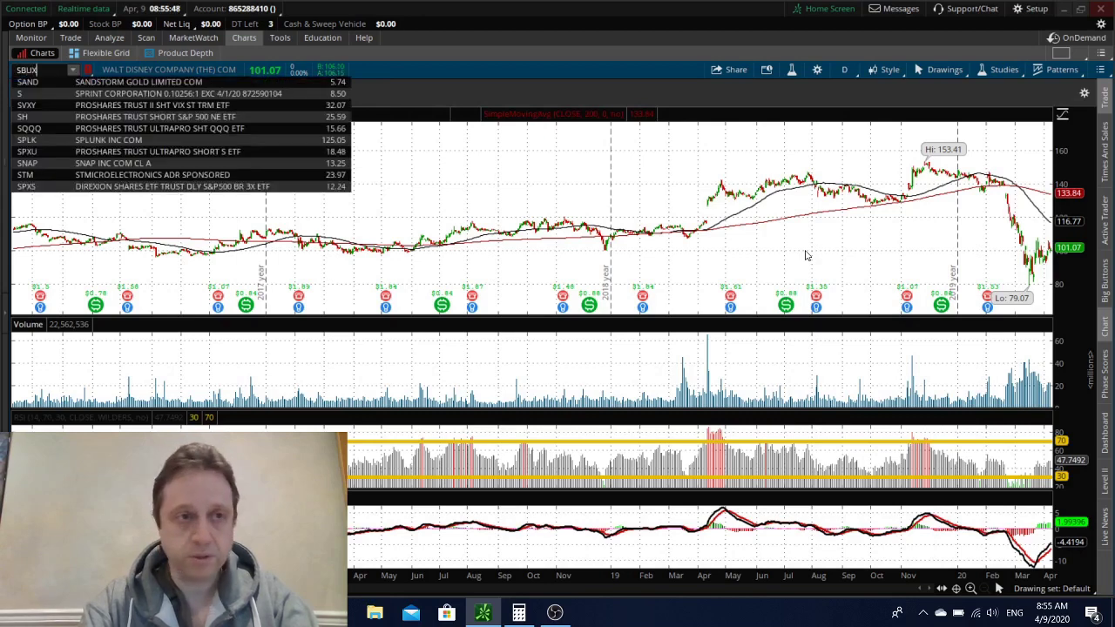
{"action": "key", "text": "Return"}
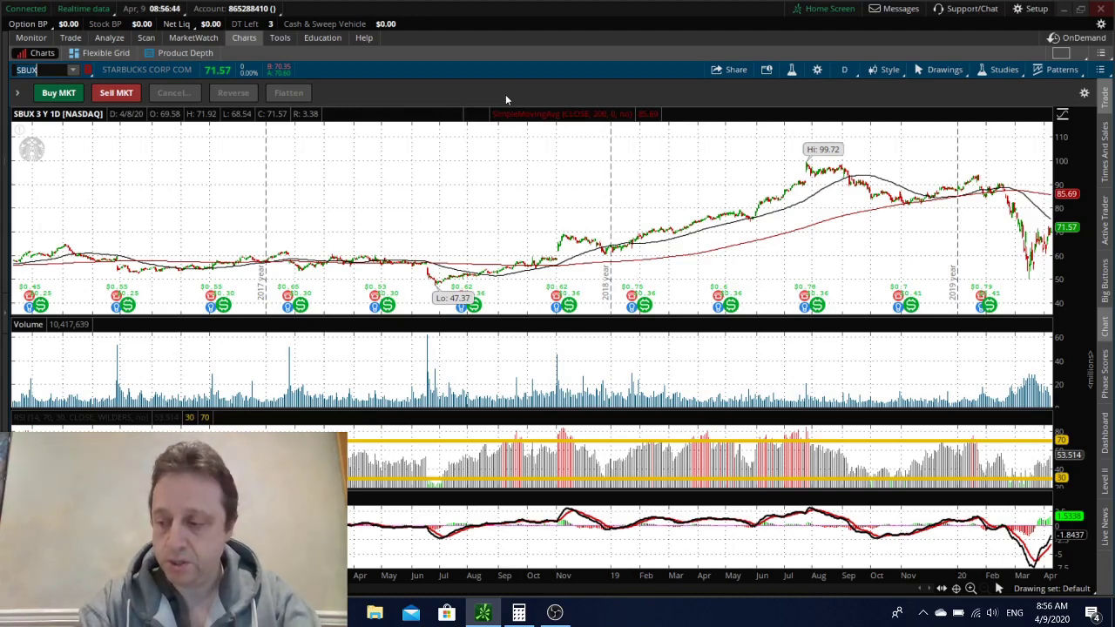
View the Nautilus chart (NLS), followed by the Diageo chart (DEO).
{"action": "type", "text": "NLS"}
{"action": "key", "text": "Return"}
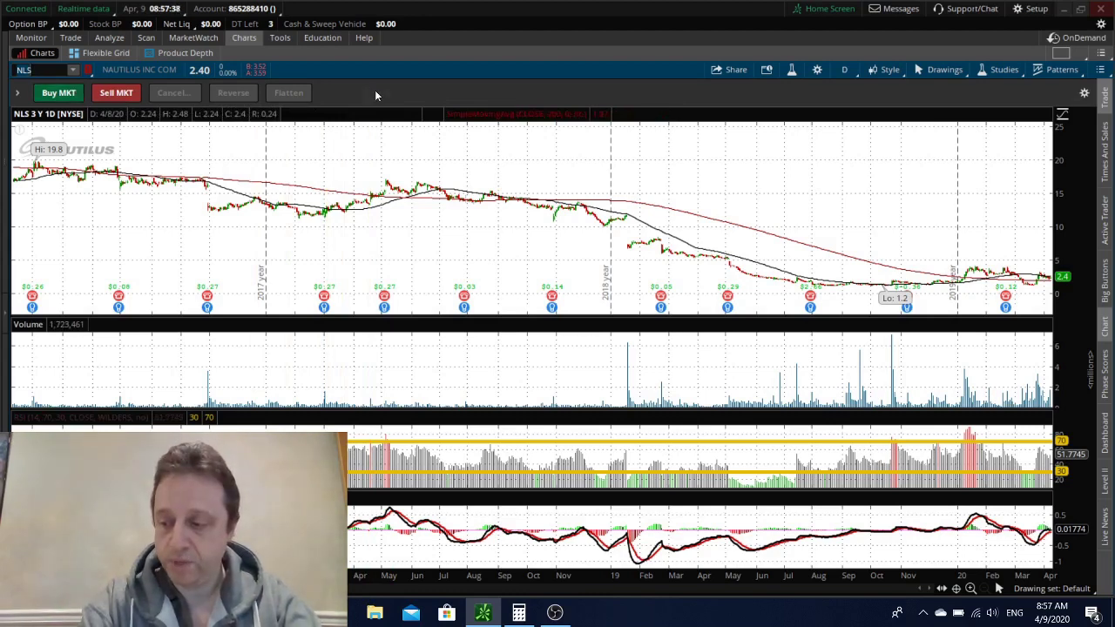
{"action": "type", "text": "DEO"}
{"action": "key", "text": "Return"}
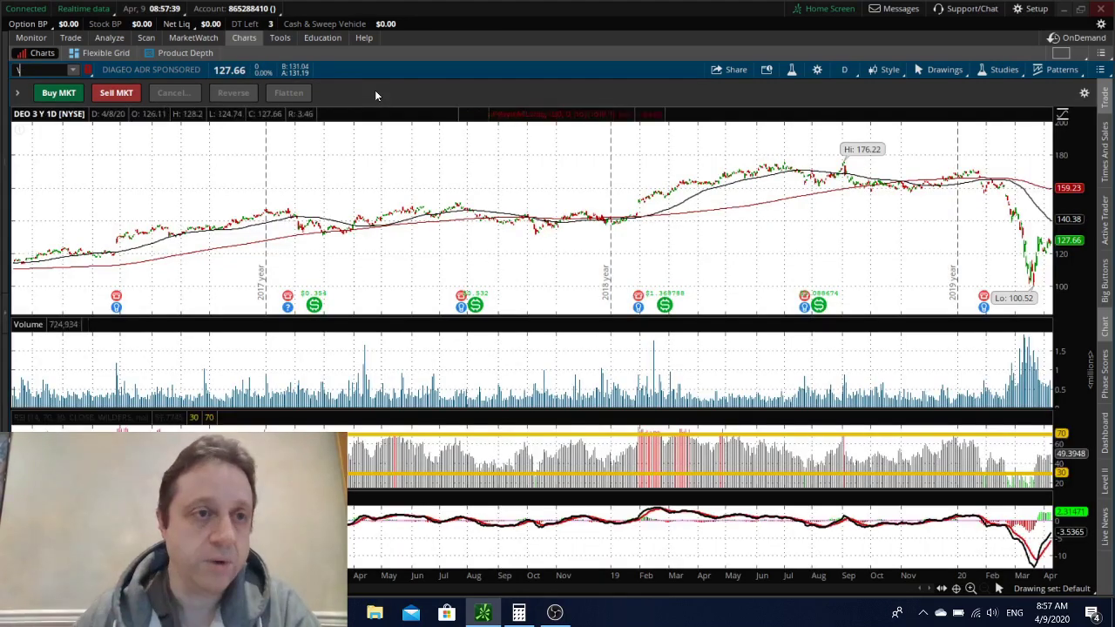
{"action": "type", "text": "DEO"}
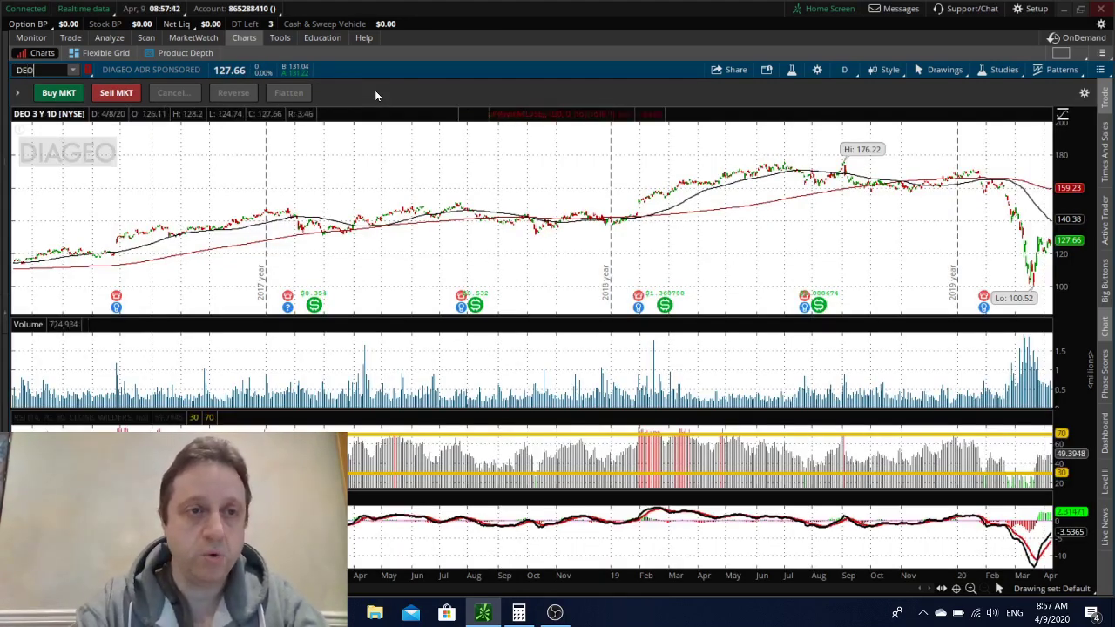
{"action": "key", "text": "Return"}
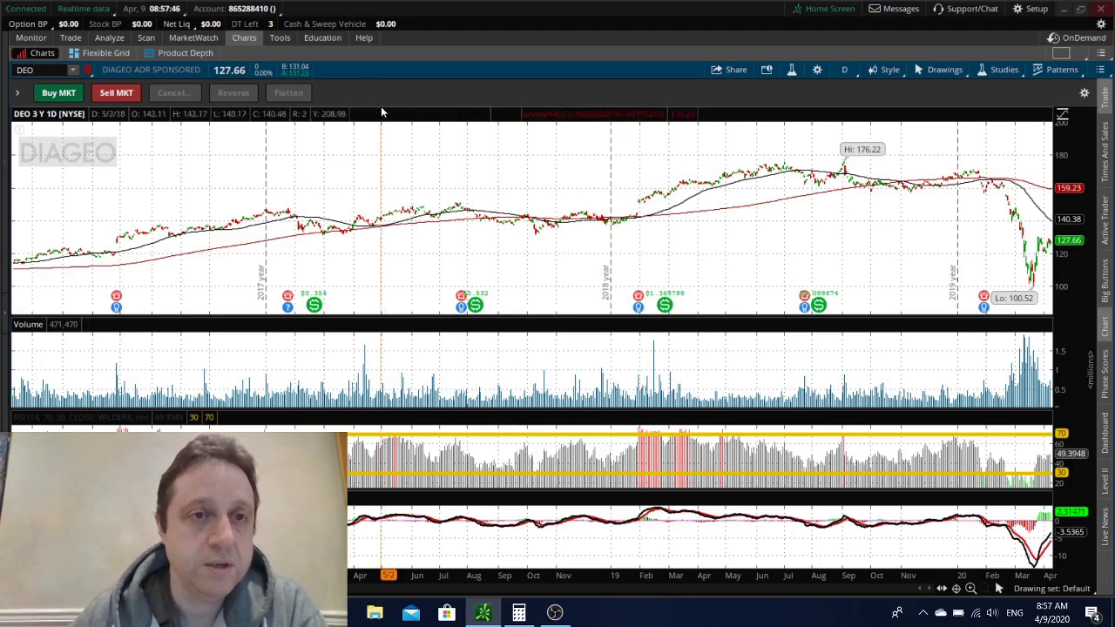
{"action": "mouse_move", "coordinate": [380, 107]}
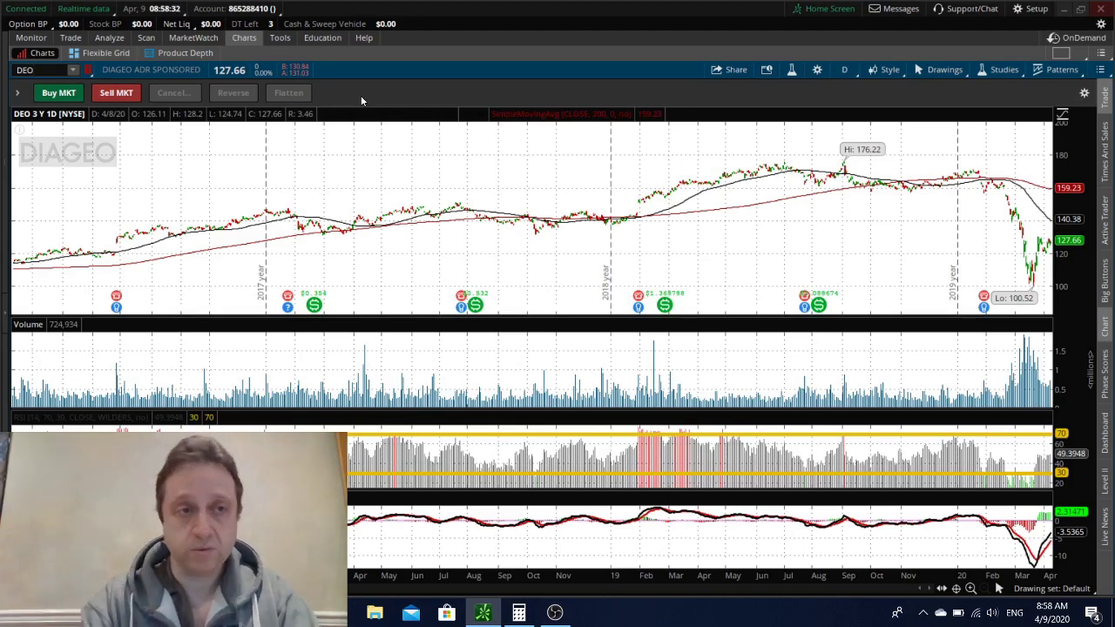
Switch the chart to Constellation Brands, symbol STZ, and dismiss the symbol suggestions.
{"action": "key", "text": "BackSpace"}
{"action": "key", "text": "BackSpace"}
{"action": "key", "text": "BackSpace"}
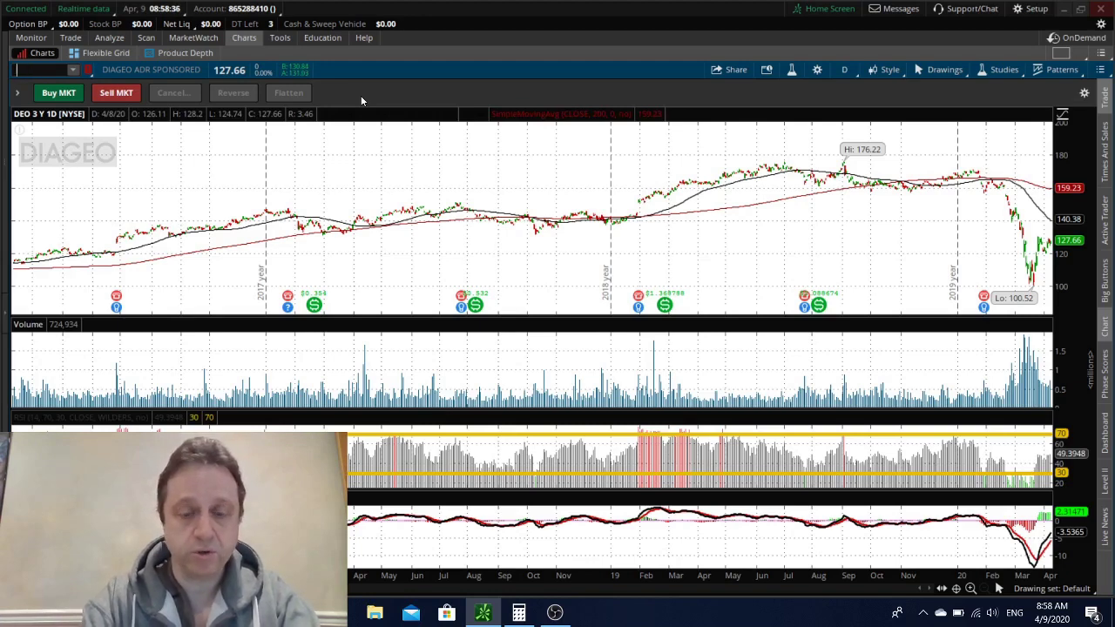
{"action": "type", "text": "STZ"}
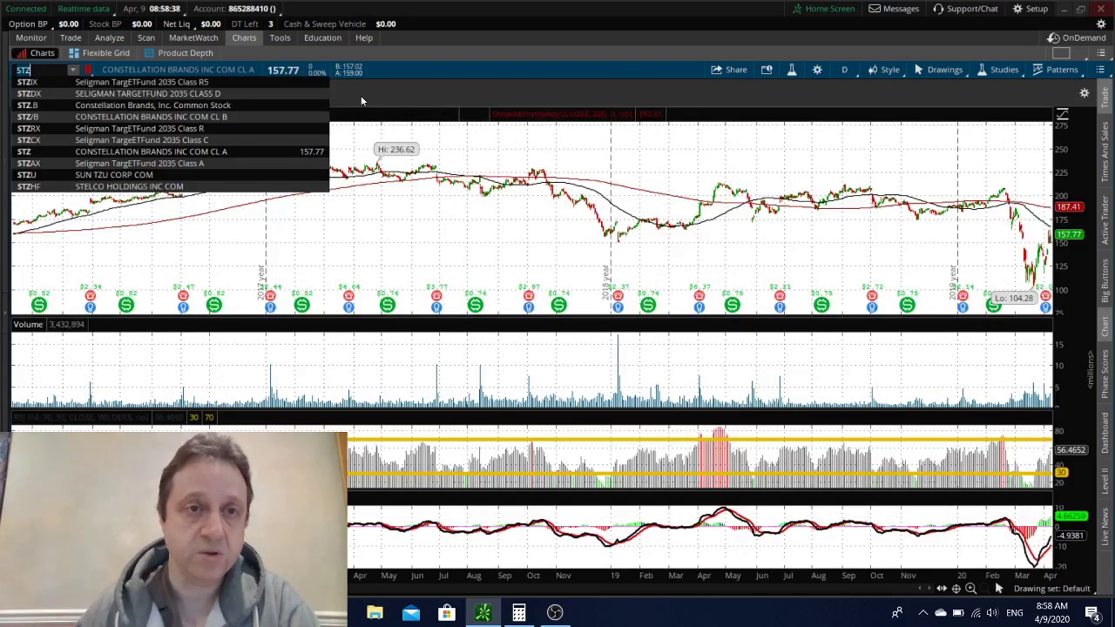
{"action": "left_click", "coordinate": [520, 70]}
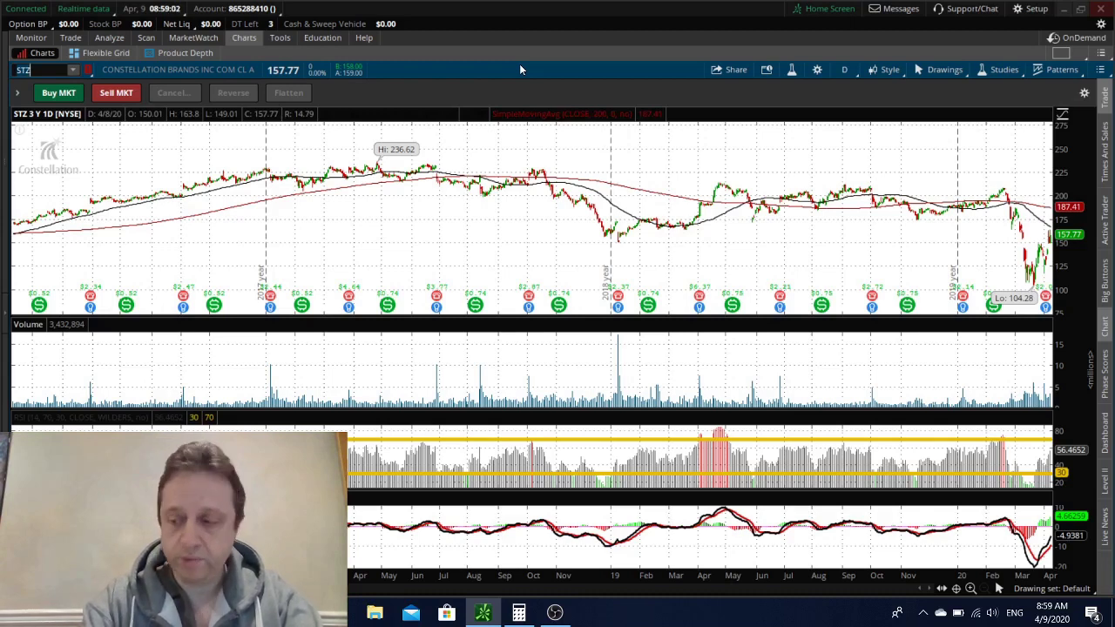
Change the charted stock to Ellington Financial, symbol EFC.
{"action": "type", "text": "E"}
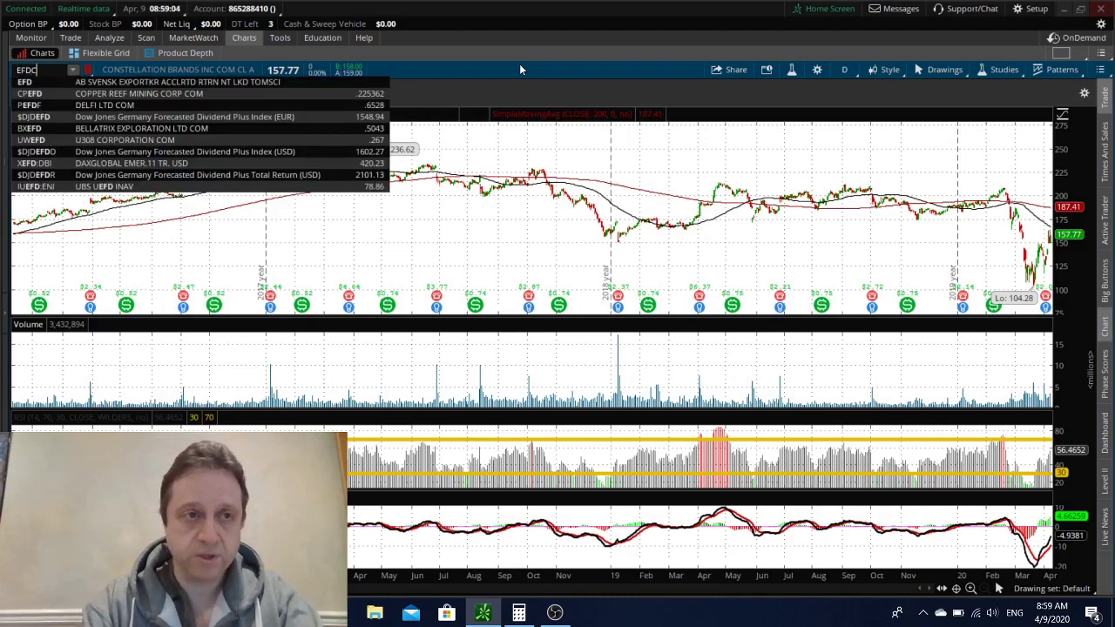
{"action": "type", "text": "FC"}
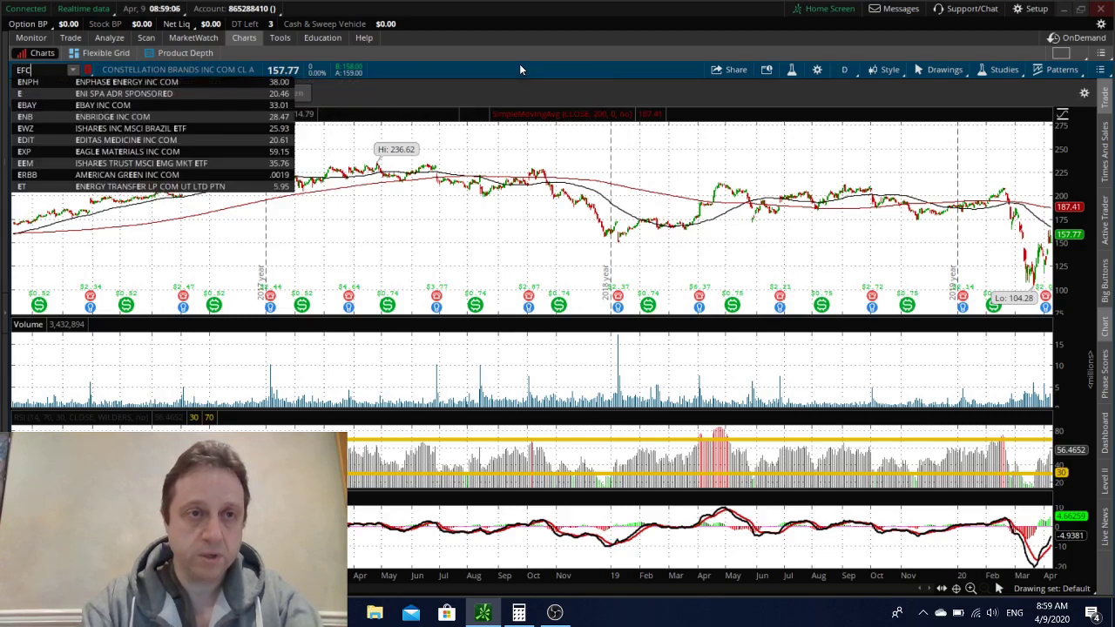
{"action": "key", "text": "Return"}
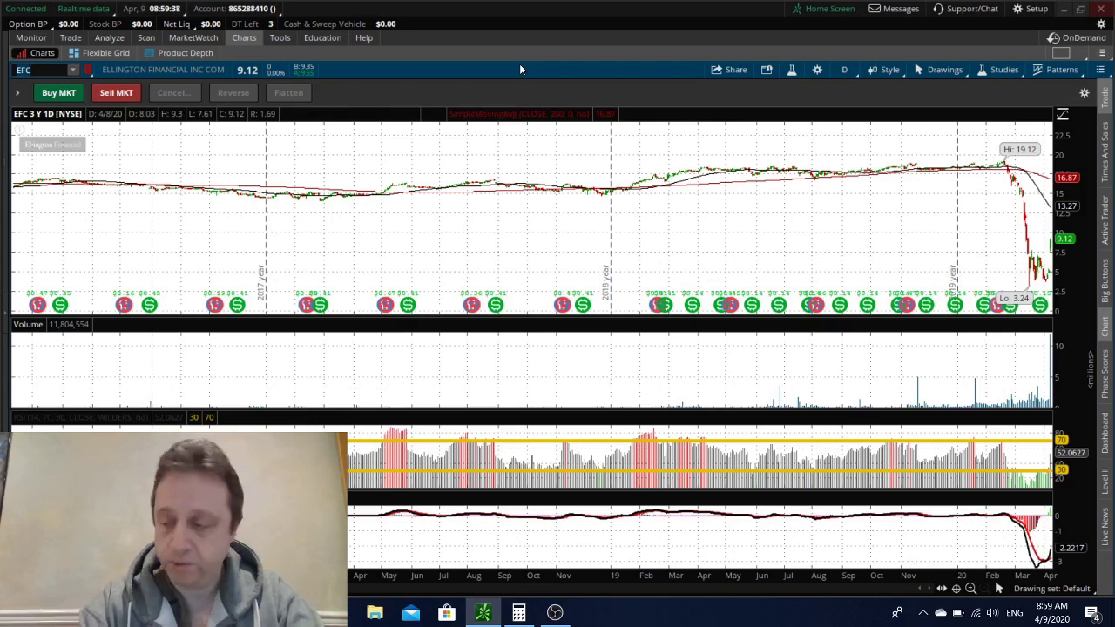
Load the chart for AGNC Investment Corp, symbol AGNC.
{"action": "key", "text": "BackSpace"}
{"action": "key", "text": "BackSpace"}
{"action": "key", "text": "BackSpace"}
{"action": "type", "text": "AGNC"}
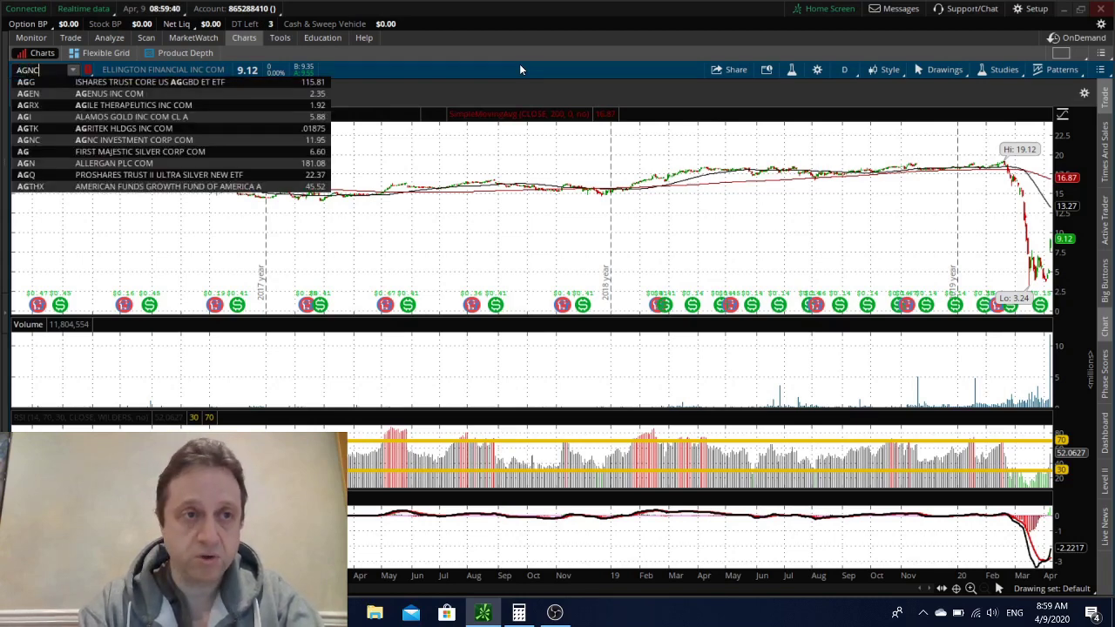
{"action": "key", "text": "Return"}
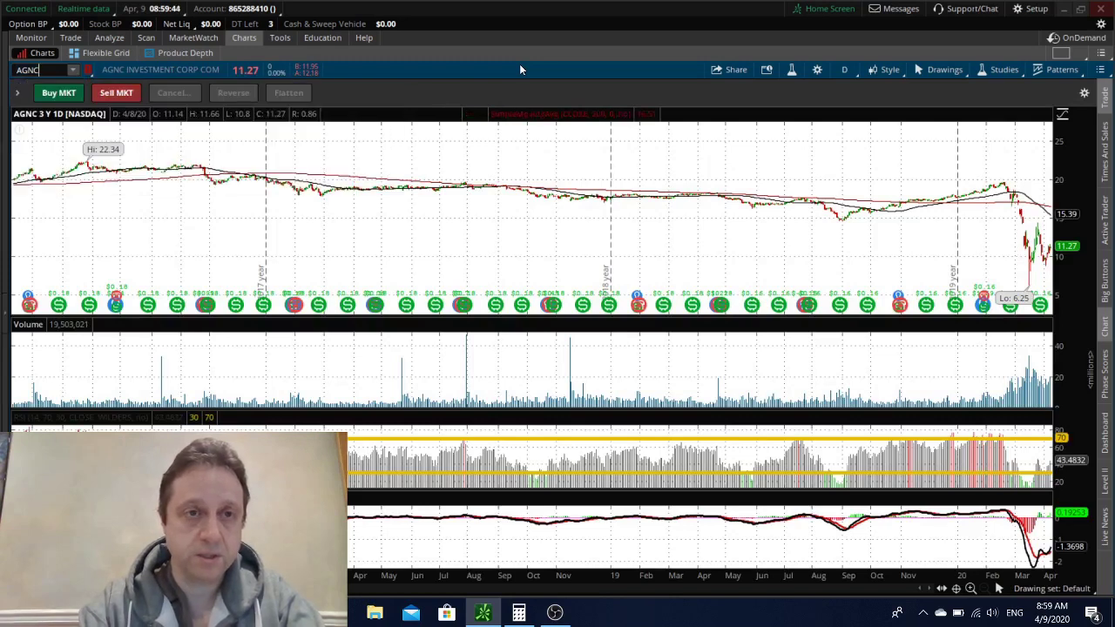
Show the chart for Annaly Capital Management, symbol NLY.
{"action": "type", "text": "NL"}
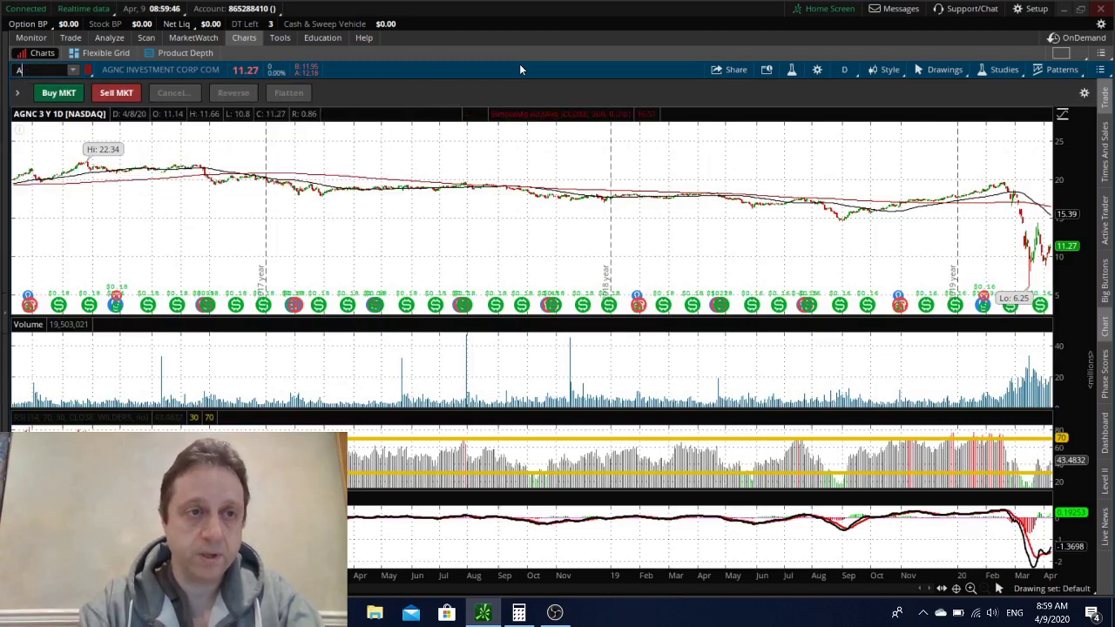
{"action": "type", "text": "Y"}
{"action": "key", "text": "Return"}
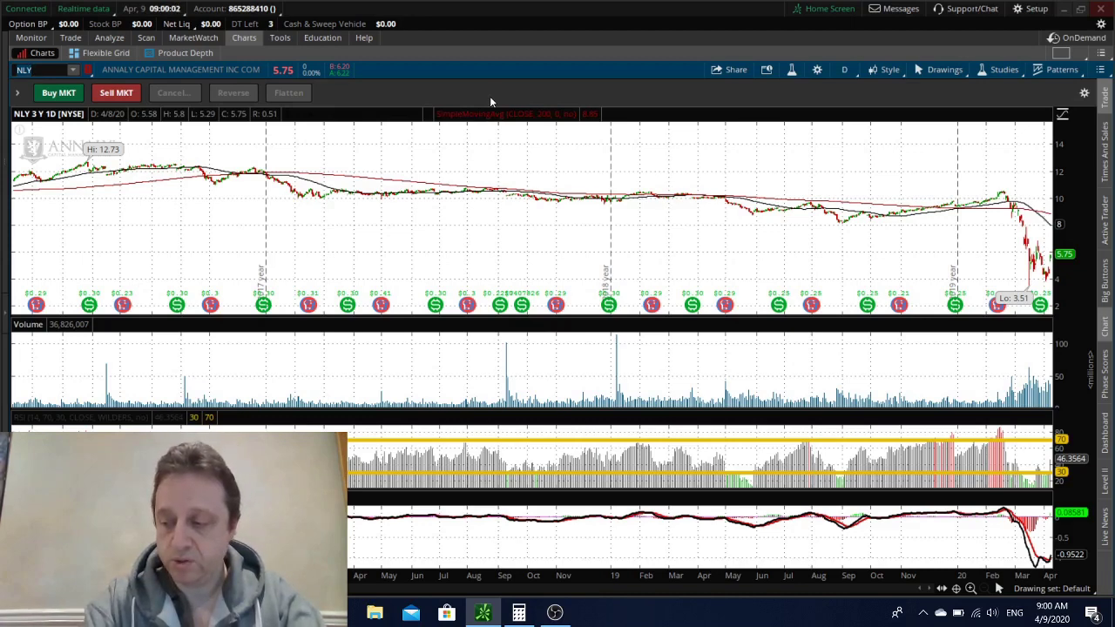
Look at the New York Mortgage Trust chart (NYMT), followed by the MFA Financial chart (MFA).
{"action": "type", "text": "NY"}
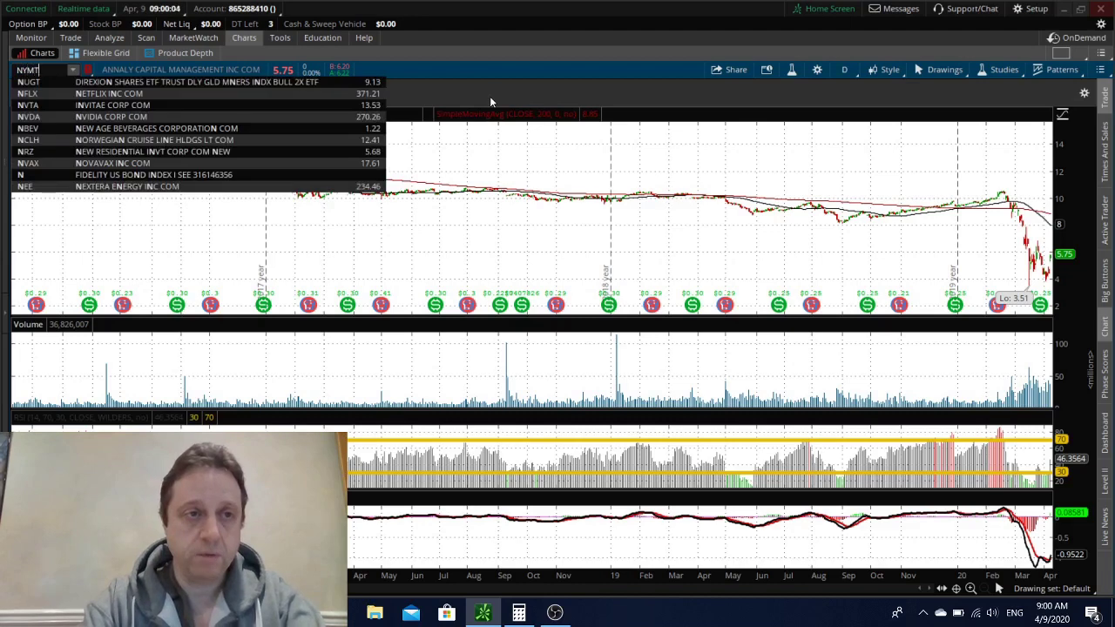
{"action": "type", "text": "MT"}
{"action": "key", "text": "Return"}
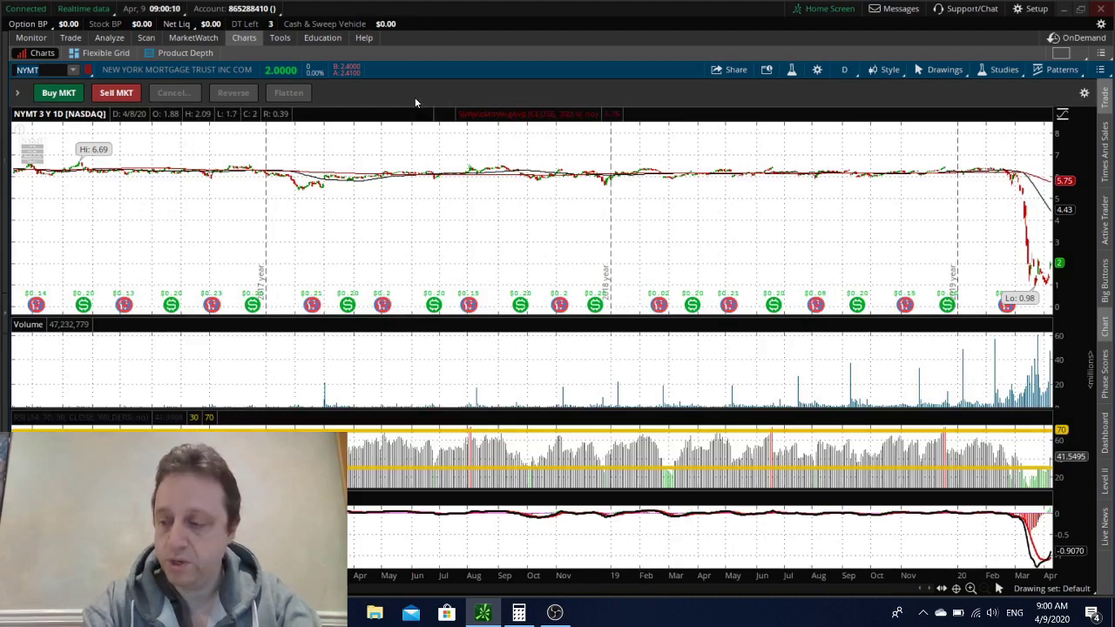
{"action": "type", "text": "MFA"}
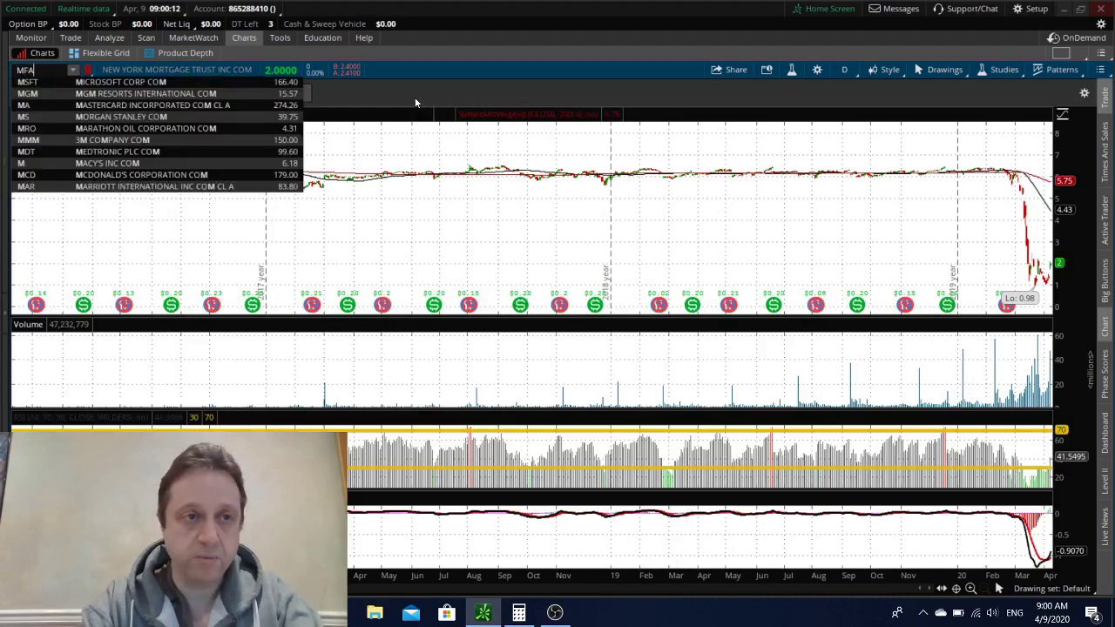
{"action": "key", "text": "Return"}
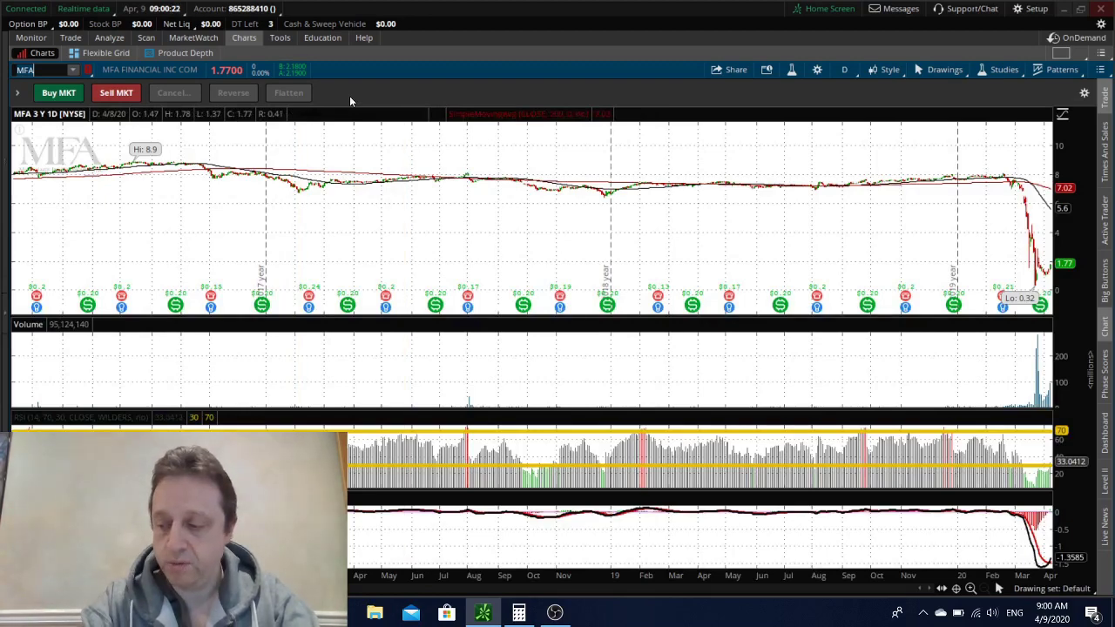
Display the Invesco Mortgage Capital chart (IVR), followed by the United Parcel Service chart (UPS).
{"action": "type", "text": "IVR"}
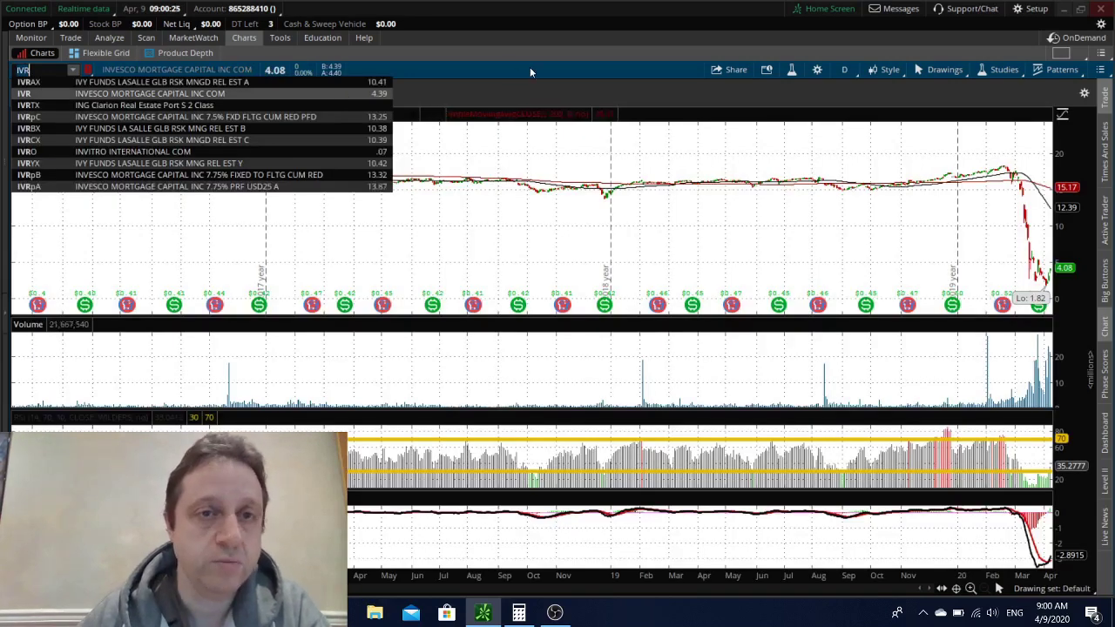
{"action": "left_click", "coordinate": [530, 70]}
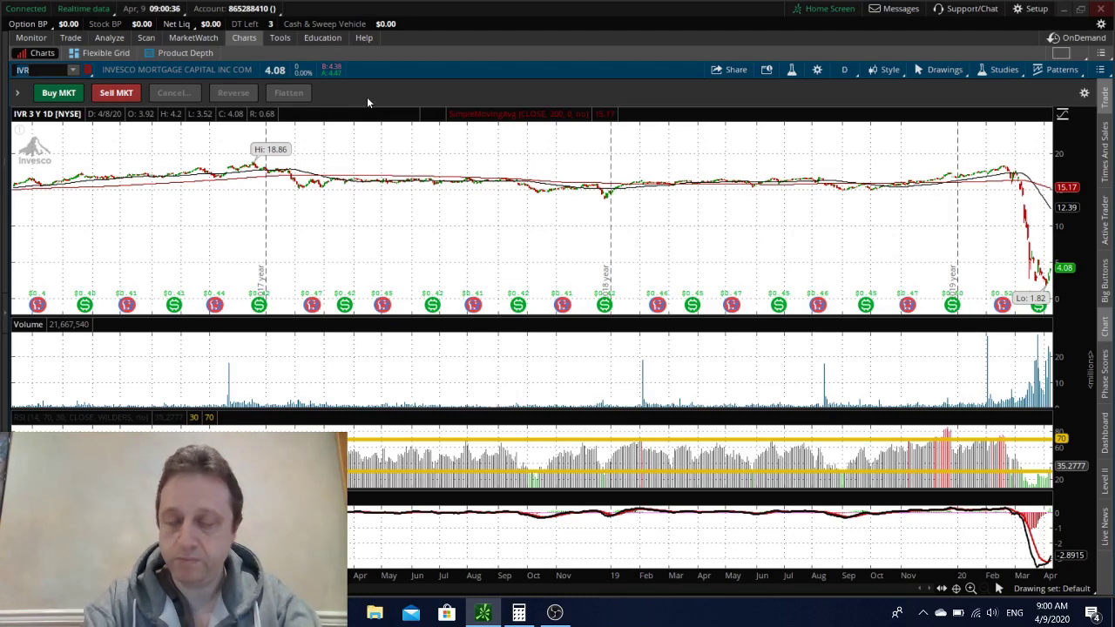
{"action": "type", "text": "UPS"}
{"action": "key", "text": "Return"}
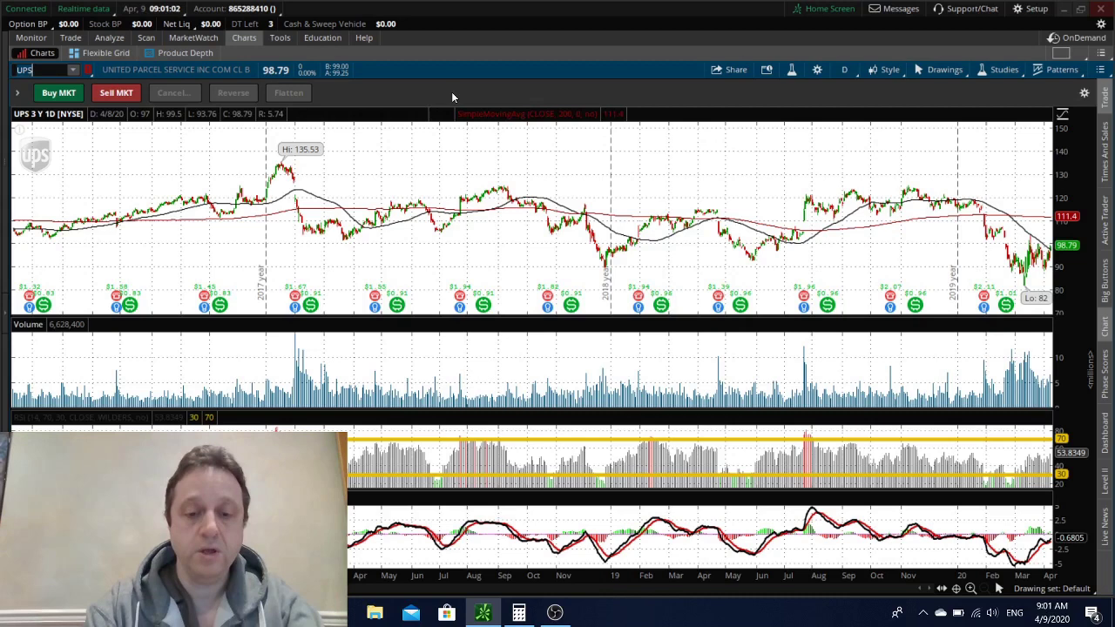
View the FedEx chart (FDX), followed by the Zoom Video Communications chart (ZM).
{"action": "type", "text": "FDX"}
{"action": "key", "text": "Return"}
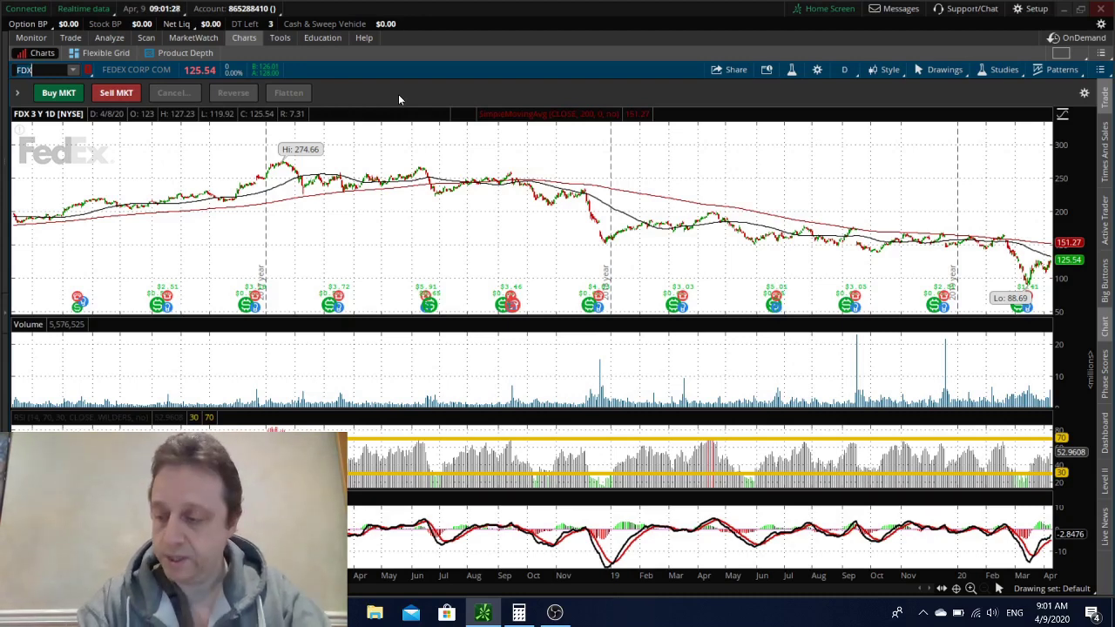
{"action": "type", "text": "ZM"}
{"action": "key", "text": "Return"}
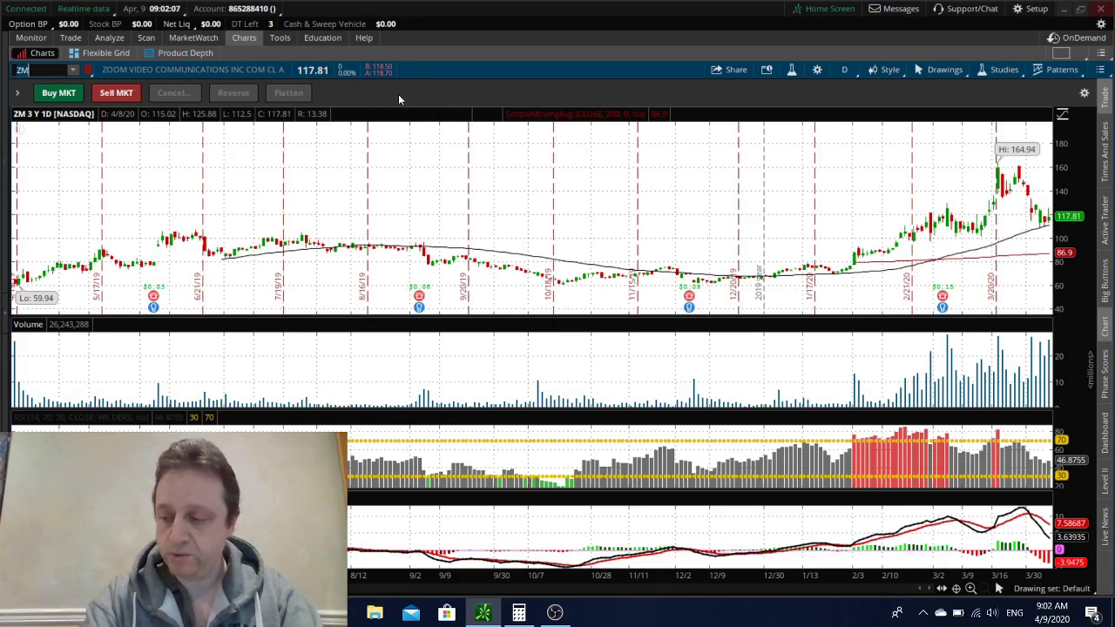
Bring up the charts of the two Swiss banks, UBS Group (UBS) and Credit Suisse (CS), one after the other.
{"action": "type", "text": "UBS"}
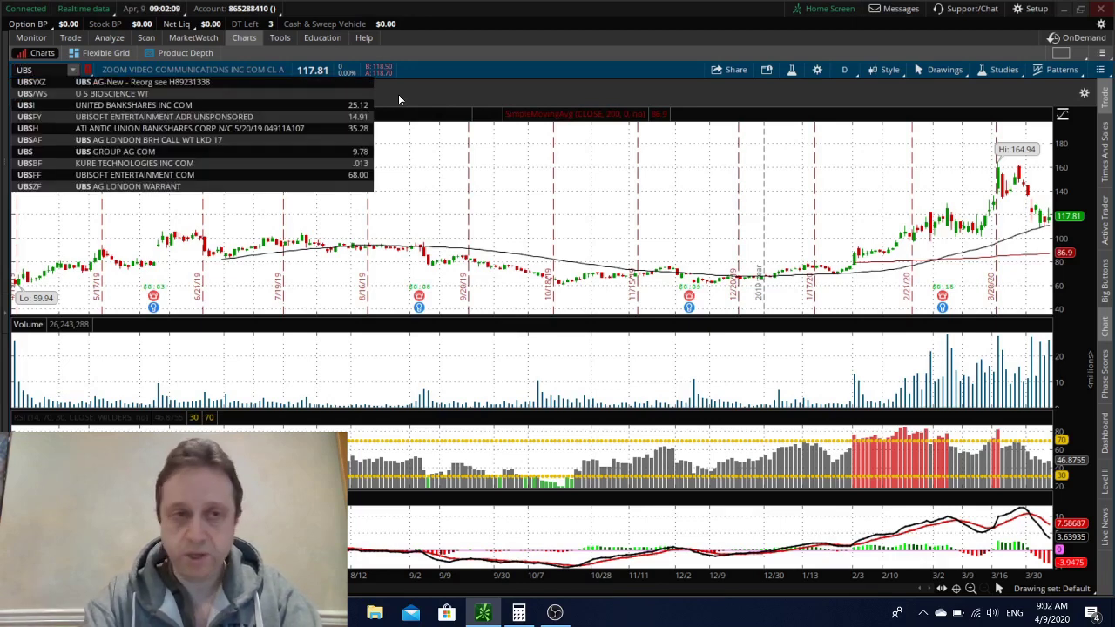
{"action": "key", "text": "Return"}
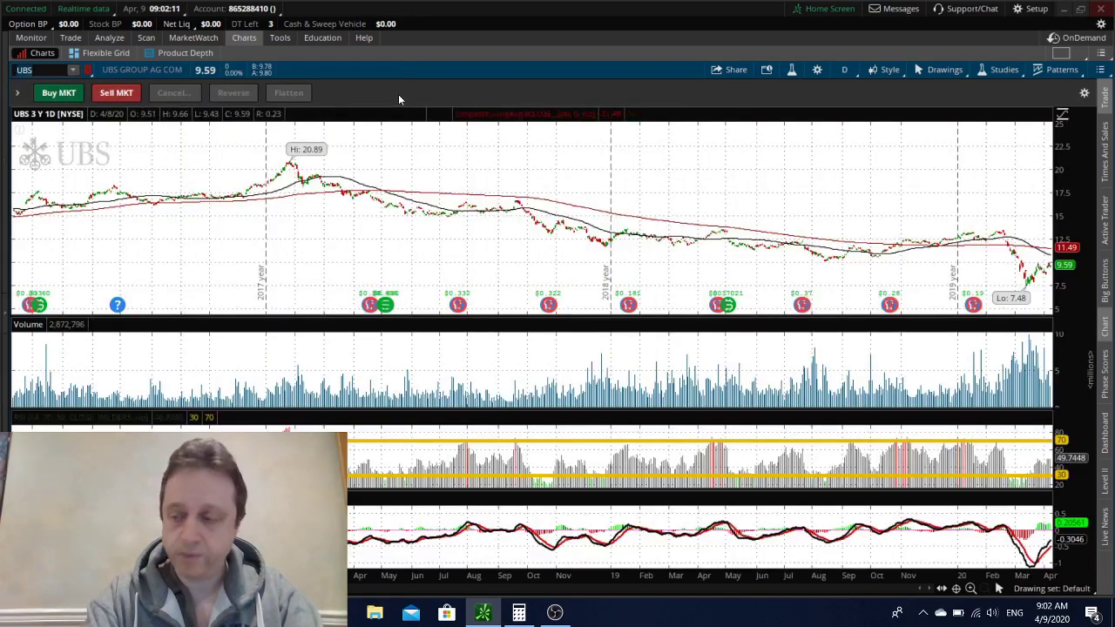
{"action": "type", "text": "cs"}
{"action": "key", "text": "Return"}
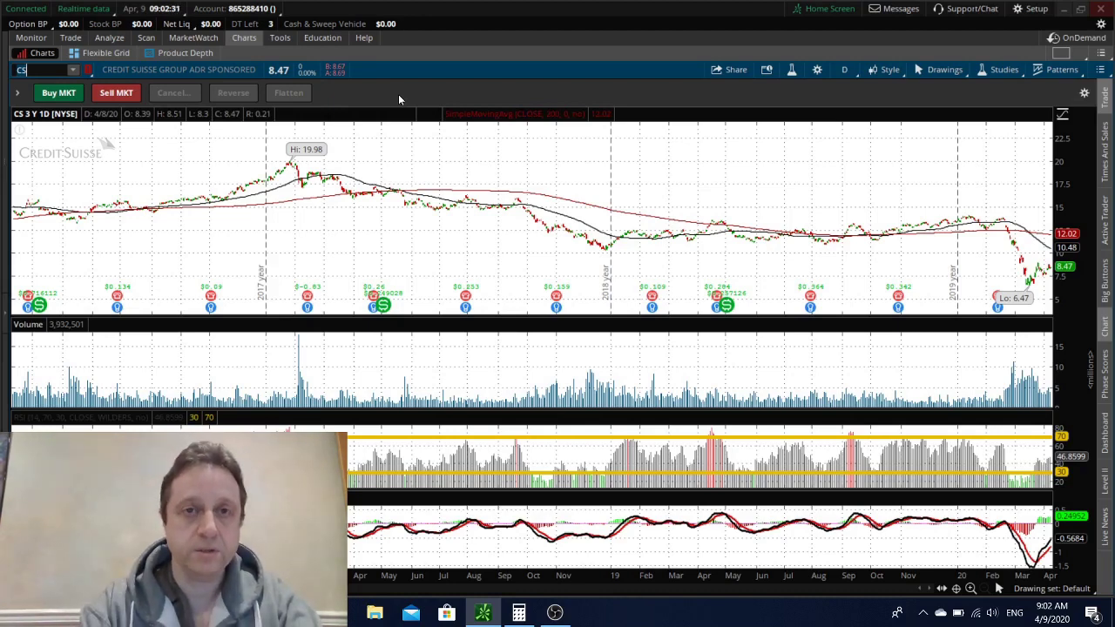
Load the Bank of America chart (BAC), followed by the Wells Fargo chart (WFC).
{"action": "type", "text": "BAC"}
{"action": "key", "text": "Return"}
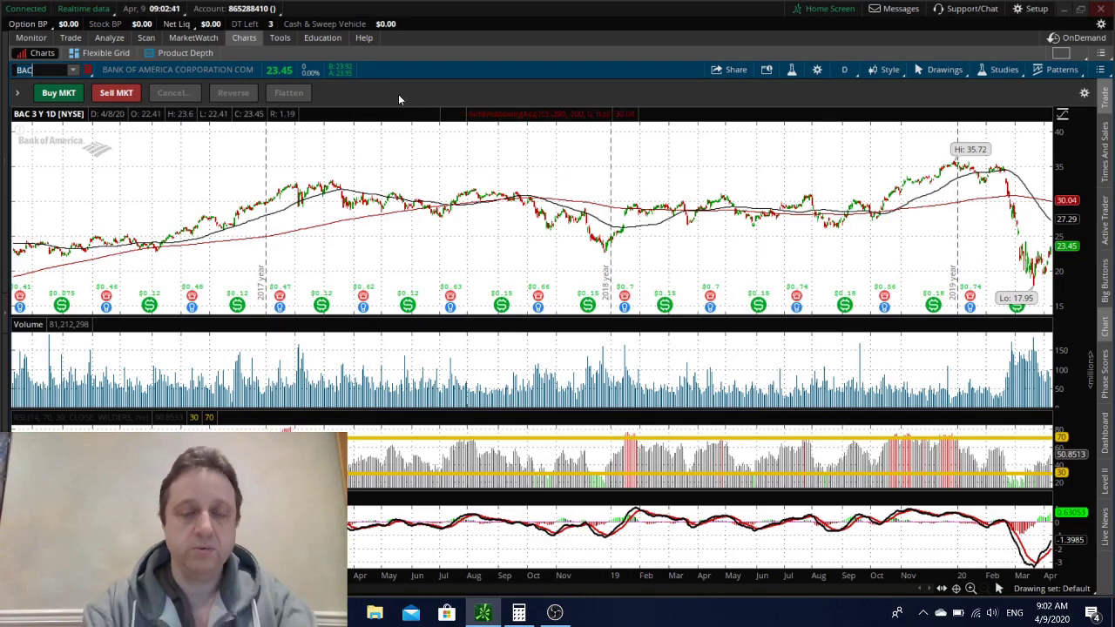
{"action": "type", "text": "WFC"}
{"action": "key", "text": "Return"}
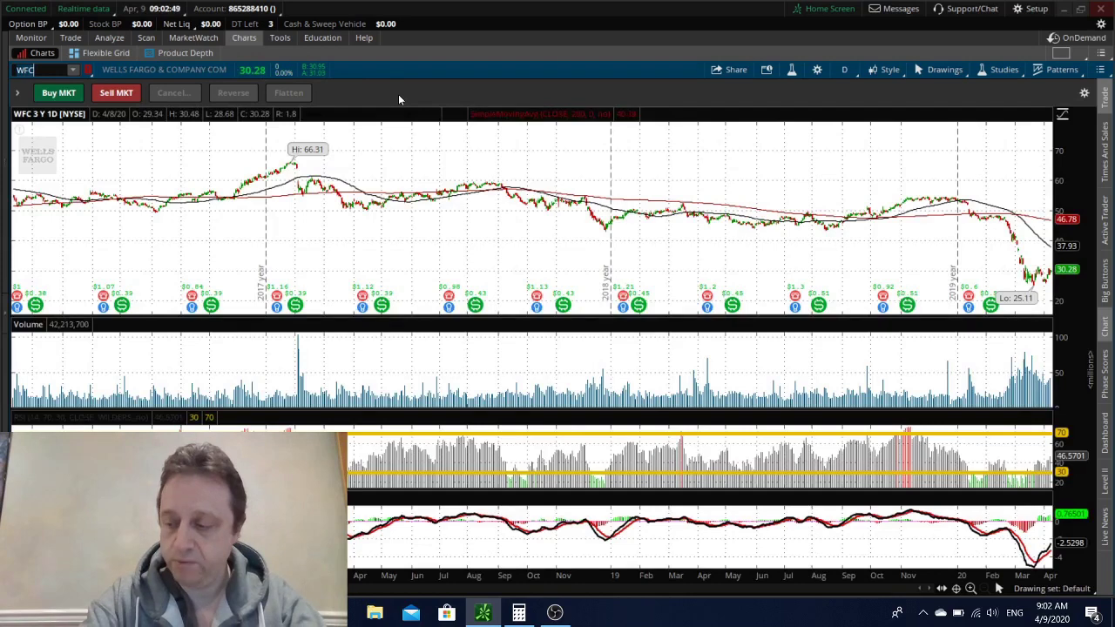
Look at the charts of the insurers Progressive (PGR) and Allstate (ALL), one after the other.
{"action": "type", "text": "PGR"}
{"action": "key", "text": "Return"}
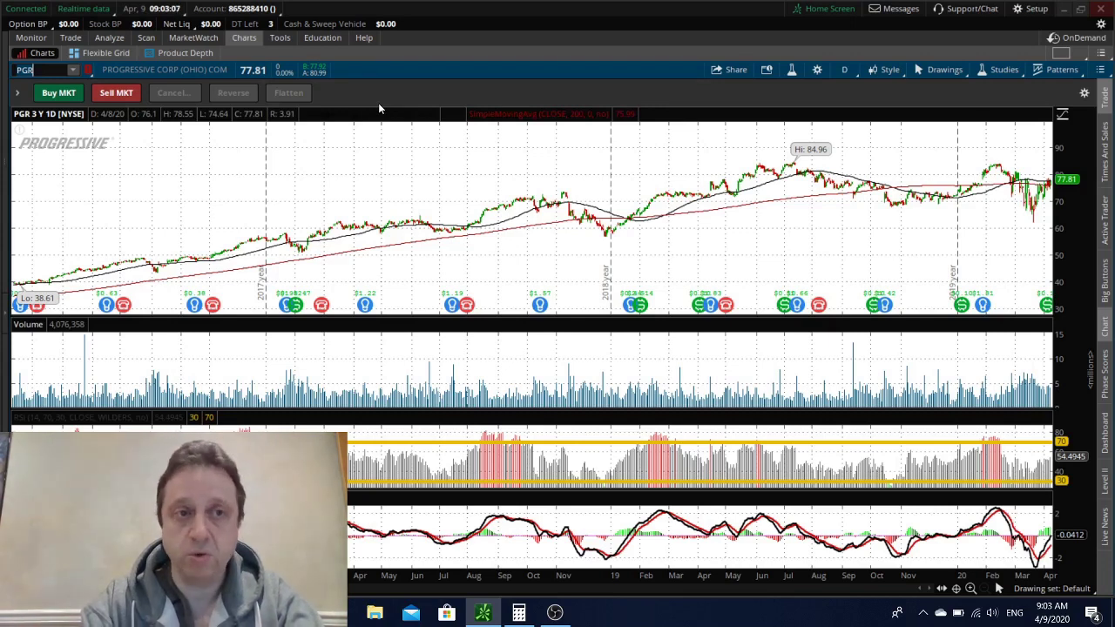
{"action": "type", "text": "ALL"}
{"action": "key", "text": "Return"}
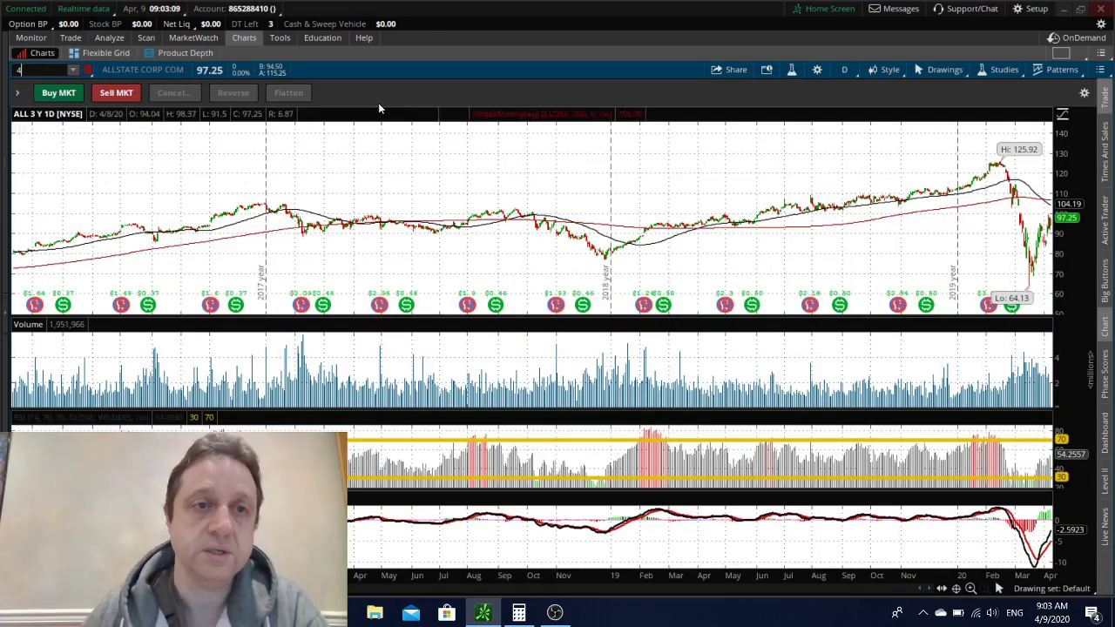
Switch the chart to Big Lots, symbol BIG.
{"action": "type", "text": "4"}
{"action": "key", "text": "BackSpace"}
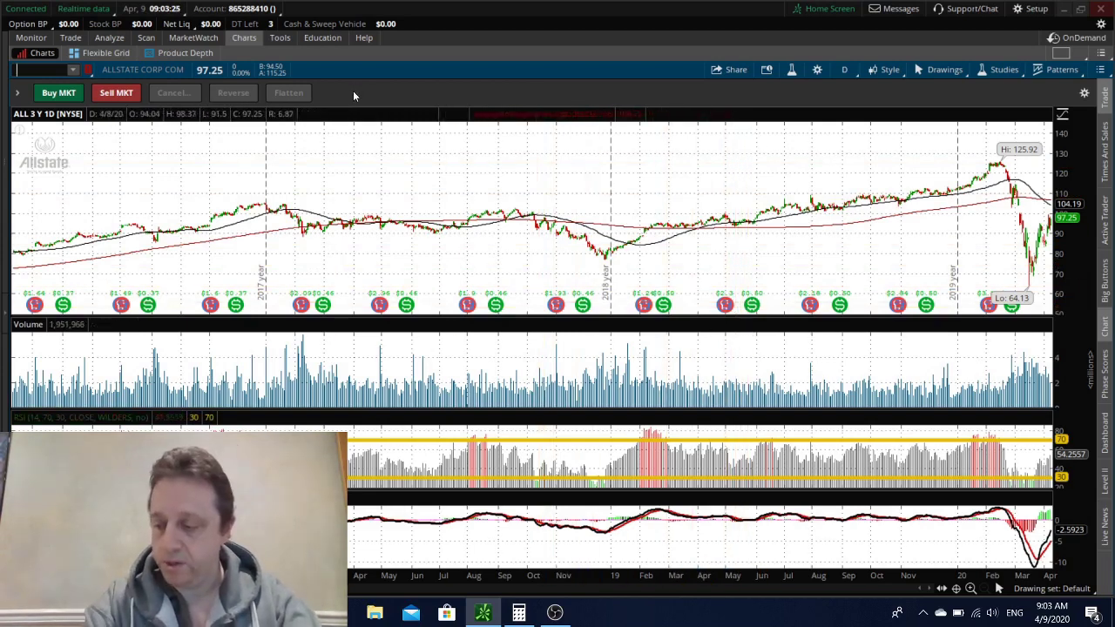
{"action": "type", "text": "BIG"}
{"action": "key", "text": "Return"}
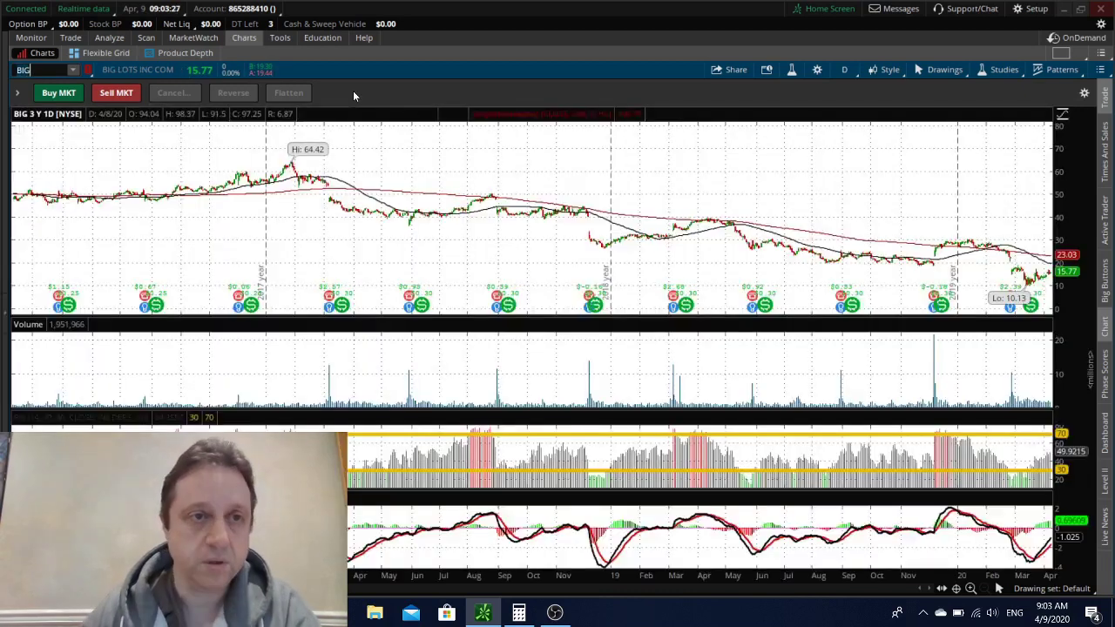